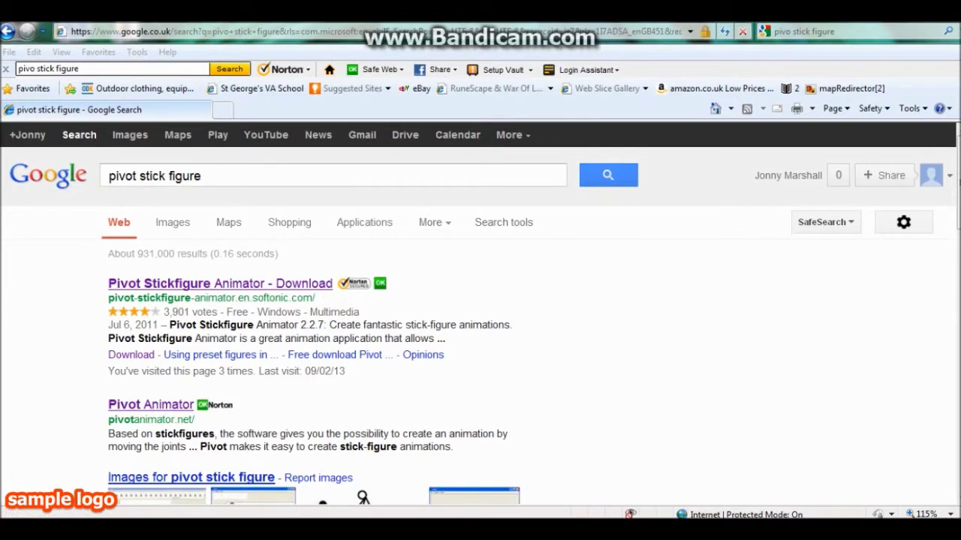
# Open the Pivot Animator website from the "pivot stick figure" search results and look over its home page
pyautogui.moveTo(201, 175); pyautogui.dragTo(108, 175)
pyautogui.click(202, 175)
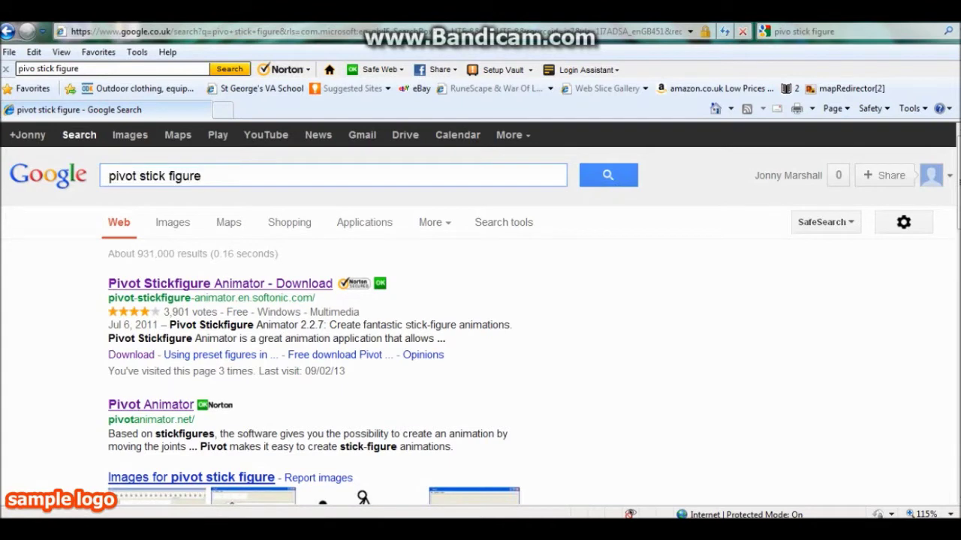
pyautogui.click(150, 405)
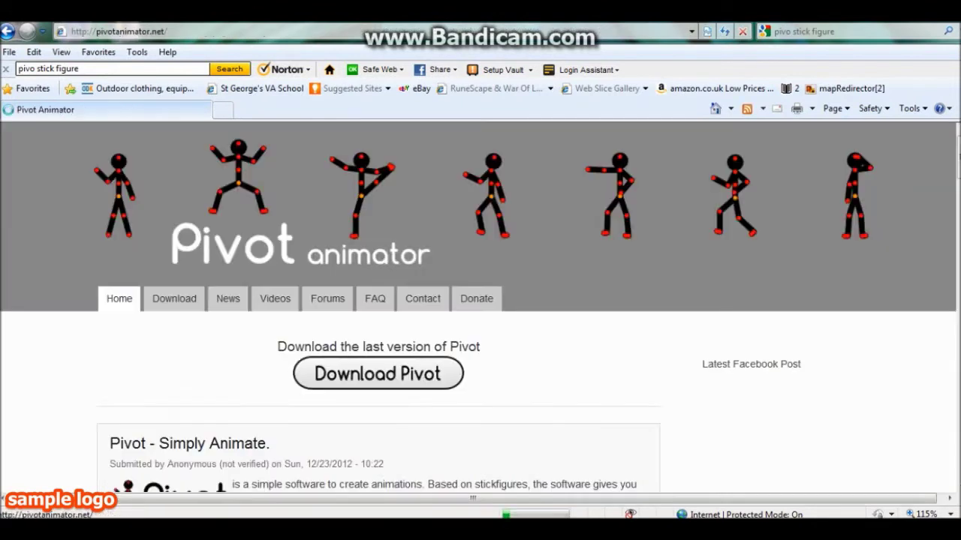
pyautogui.scroll(-2, 181, 311)
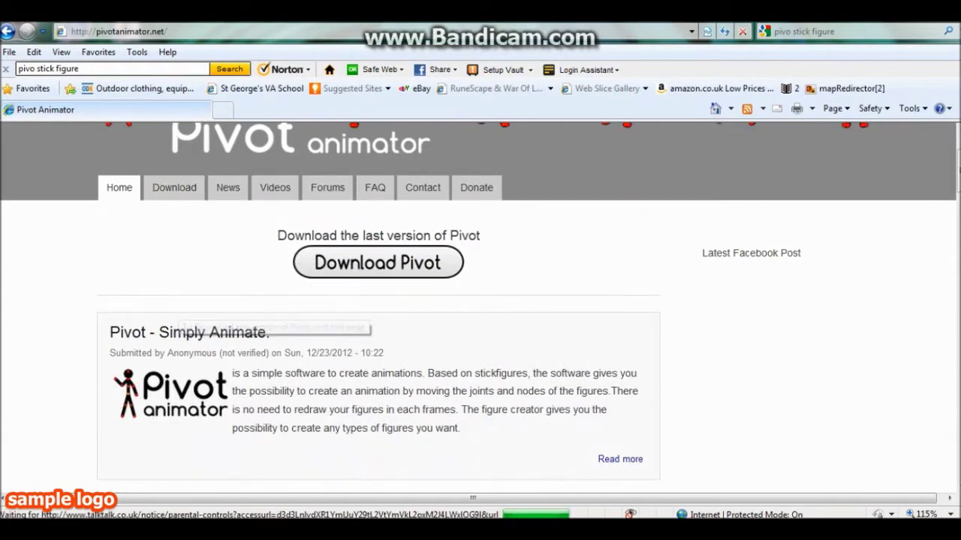
pyautogui.scroll(-6, 481, 308)
pyautogui.scroll(8, 480, 308)
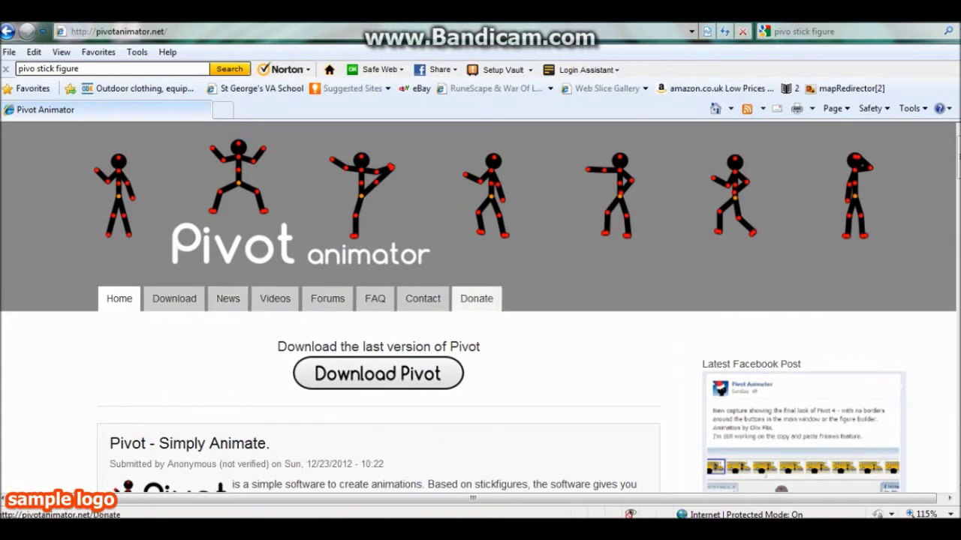
# Open the site's downloads page and save the Pivot Animator 4 Beta archive as Pivot_v4-1_beta_setup_IC3 in the Downloads folder
pyautogui.click(177, 302)
pyautogui.scroll(-4, 480, 308)
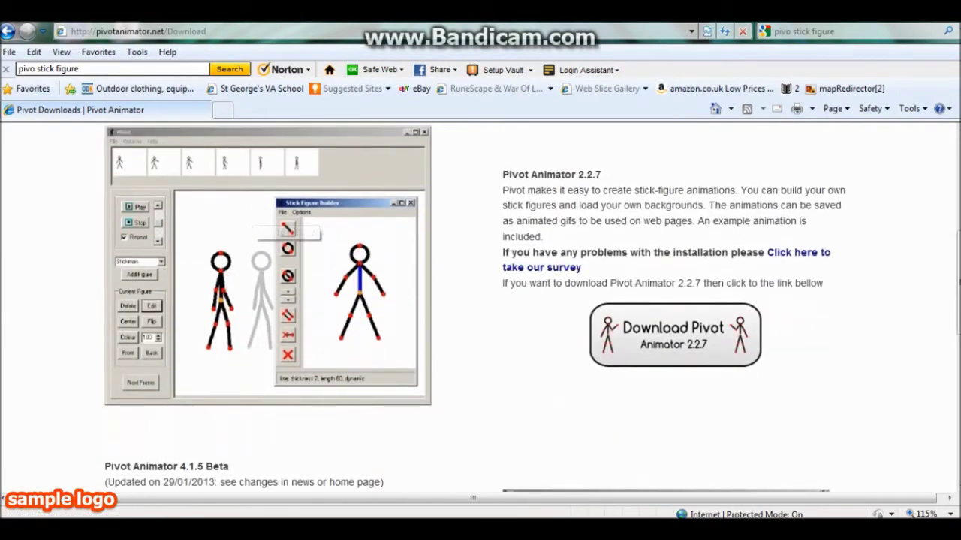
pyautogui.scroll(-1, 474, 308)
pyautogui.scroll(-3, 474, 308)
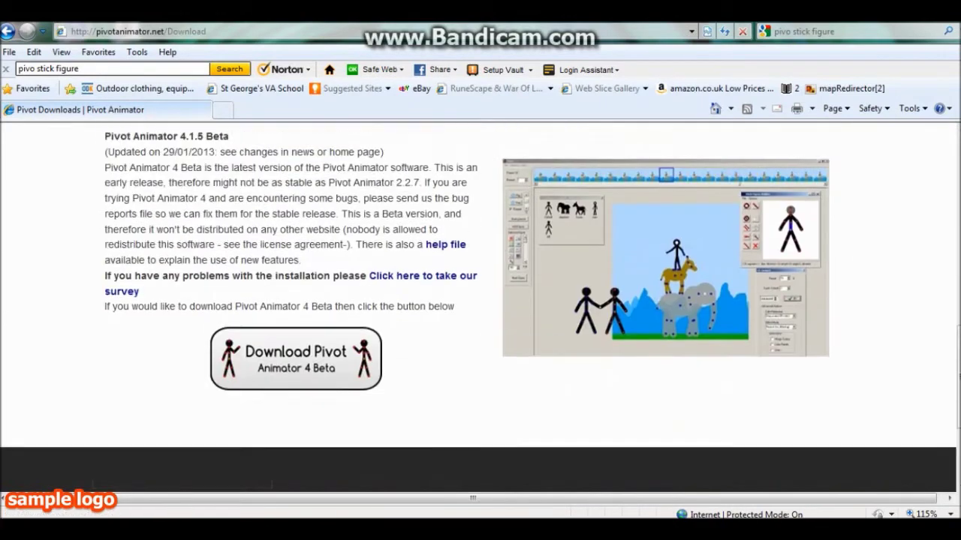
pyautogui.scroll(3, 474, 308)
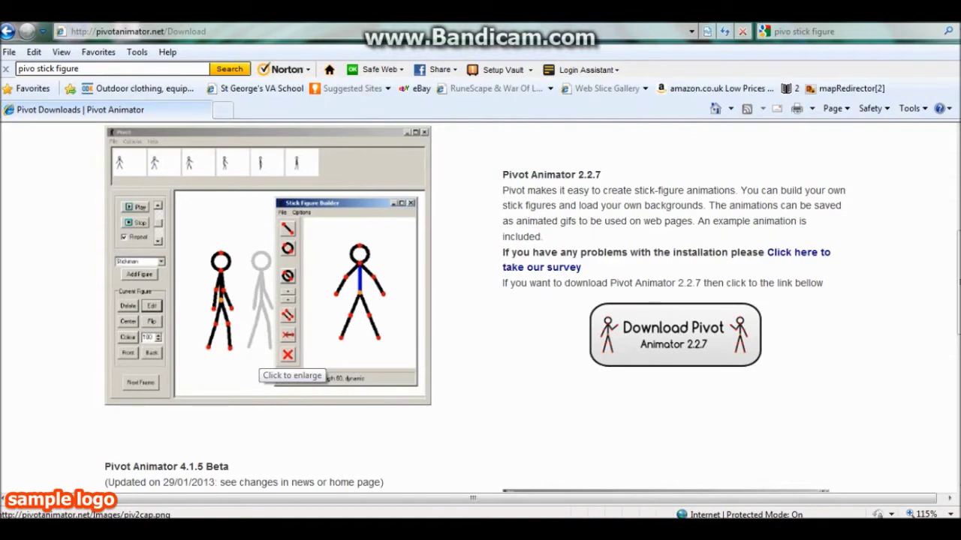
pyautogui.scroll(-3, 288, 361)
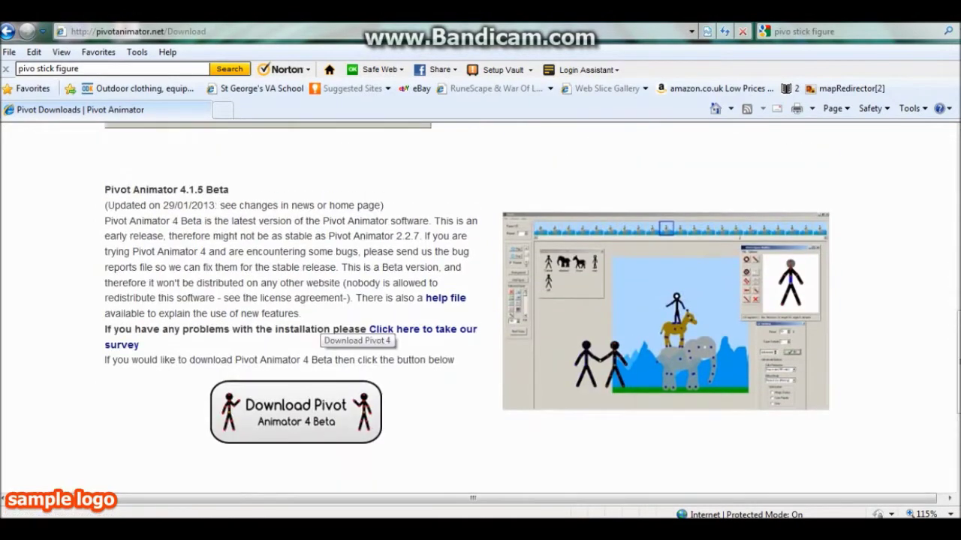
pyautogui.click(270, 411)
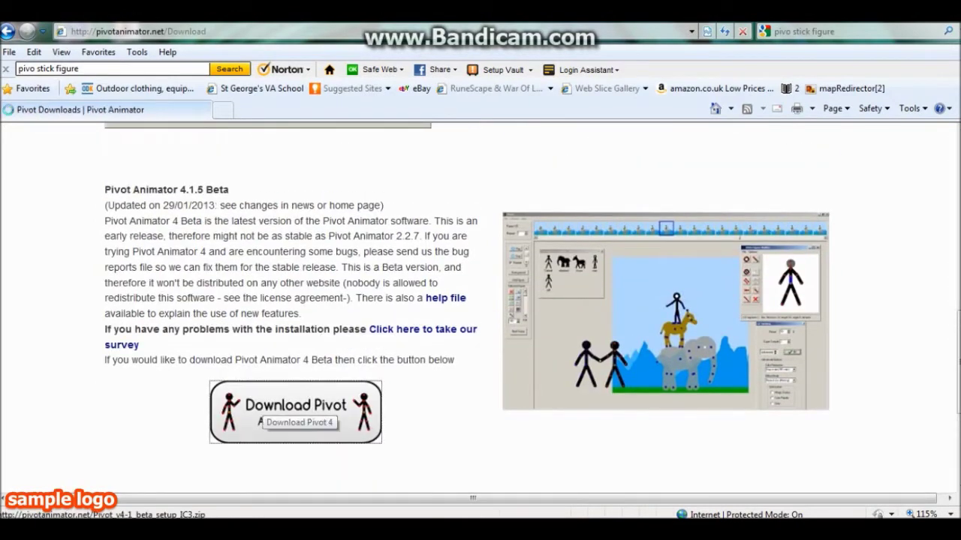
pyautogui.click(521, 273)
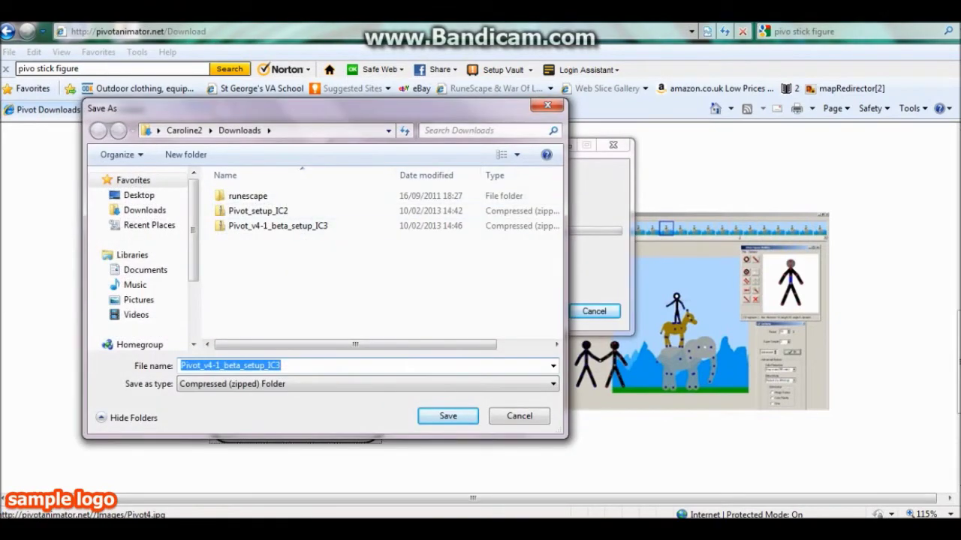
pyautogui.press('Return')
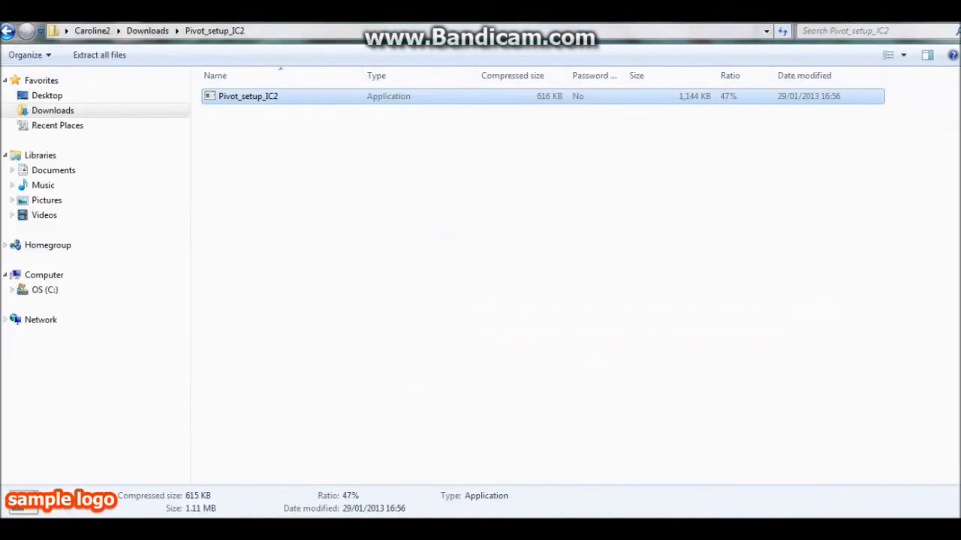
# In Windows Explorer, open the Pivot_v4-1_beta_setup_IC3 archive from Downloads and run its setup application, allowing it past the security warning
pyautogui.click(7, 31)
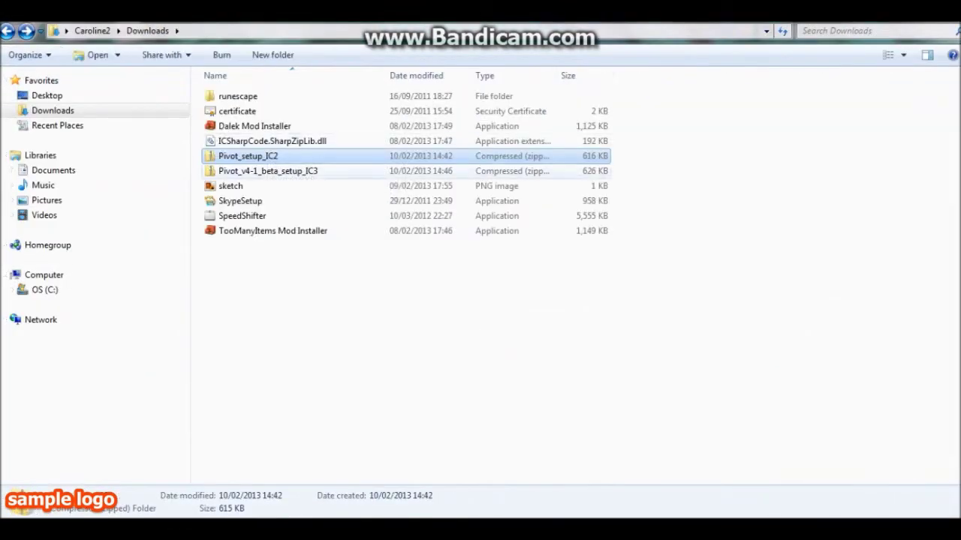
pyautogui.doubleClick(268, 171)
pyautogui.doubleClick(228, 96)
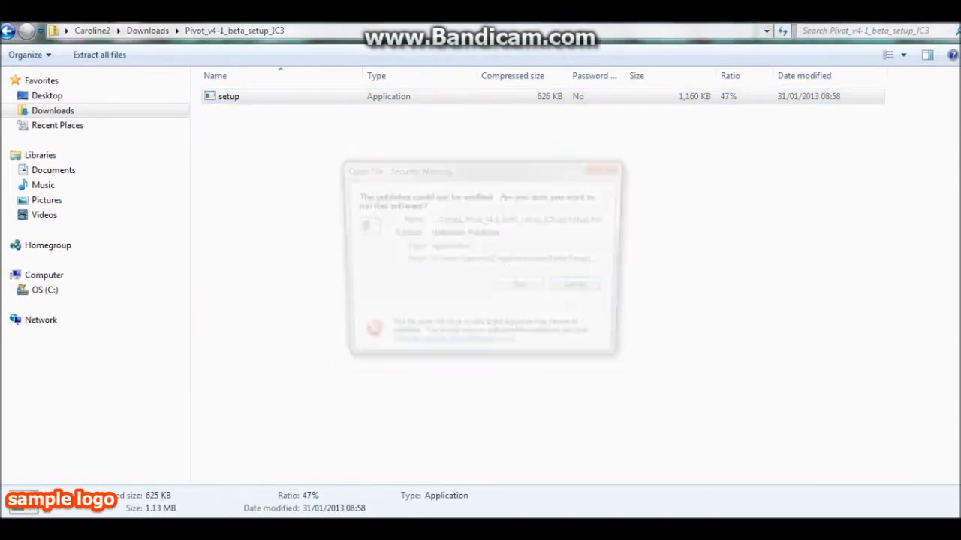
pyautogui.click(522, 288)
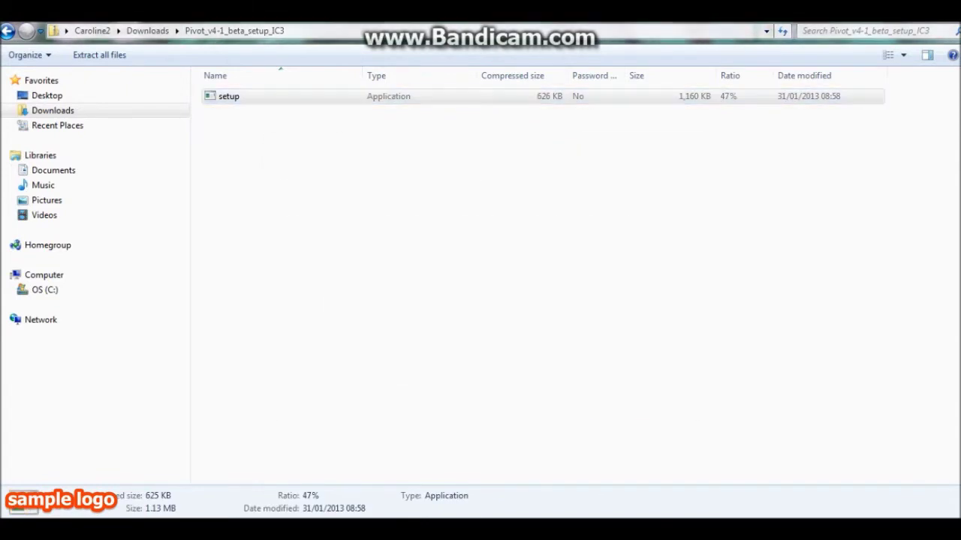
# Start the Pivot Stickfigure Animator installer, read through the license agreement and accept it
pyautogui.click(629, 398)
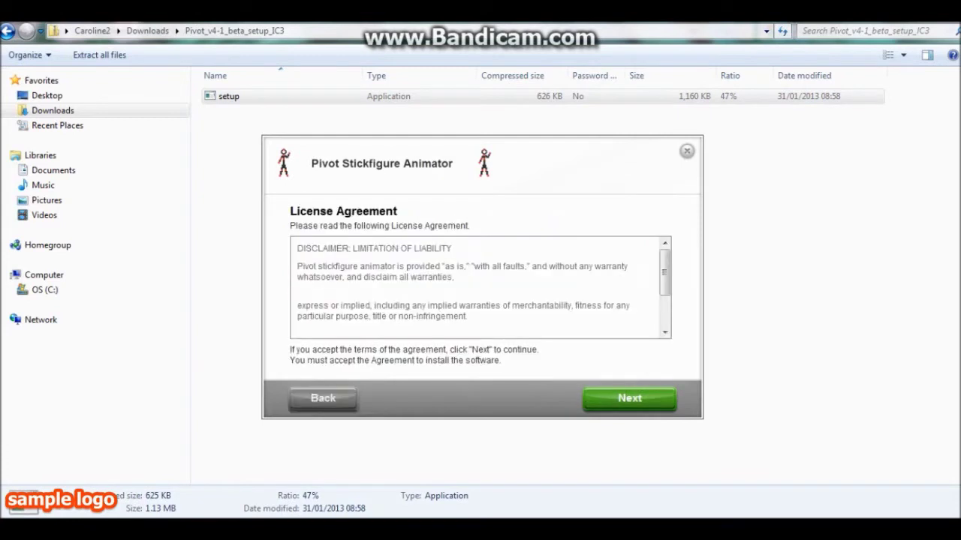
pyautogui.scroll(-2, 480, 288)
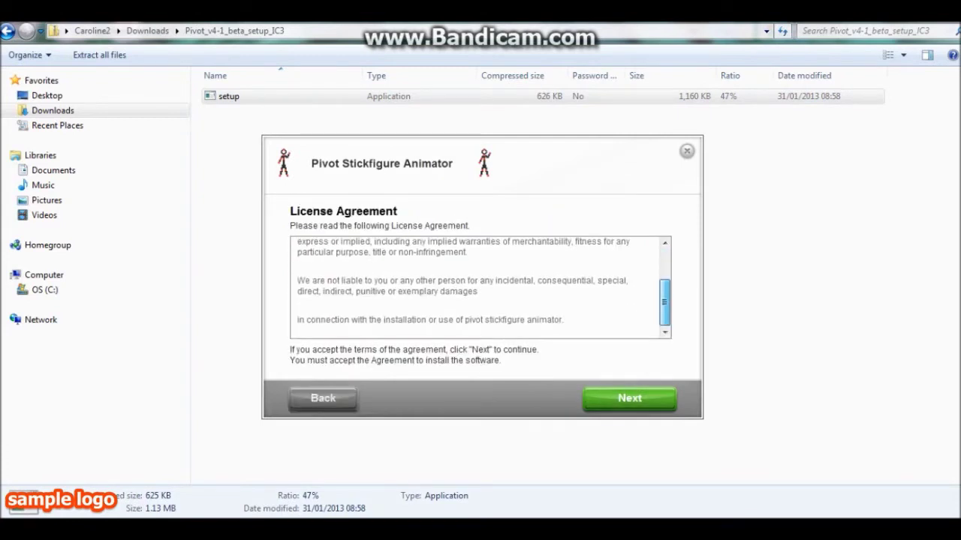
pyautogui.press('Return')
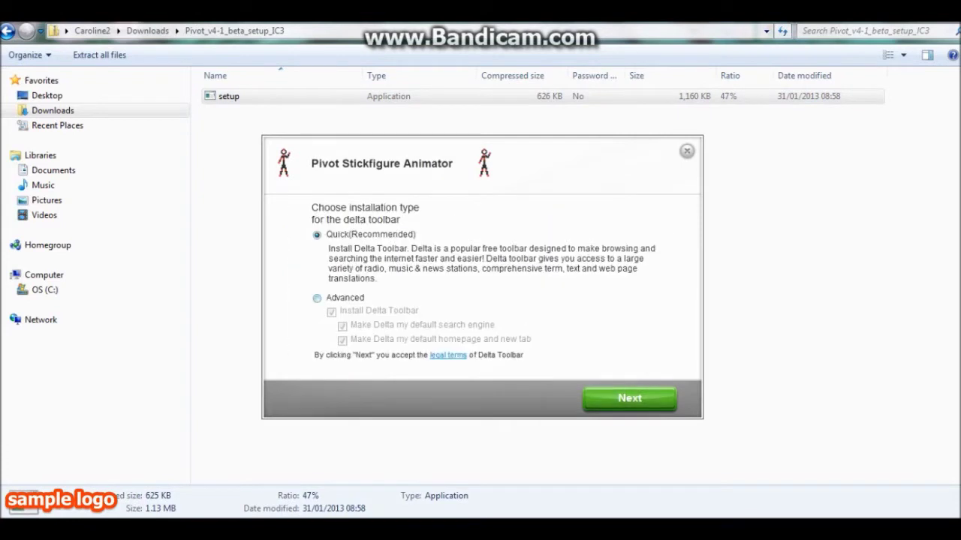
# Choose the Advanced installation type with all Delta Toolbar options cleared, decline GiantSavings, and continue past the Wajam offer
pyautogui.click(317, 298)
pyautogui.click(331, 311)
pyautogui.click(342, 326)
pyautogui.click(342, 340)
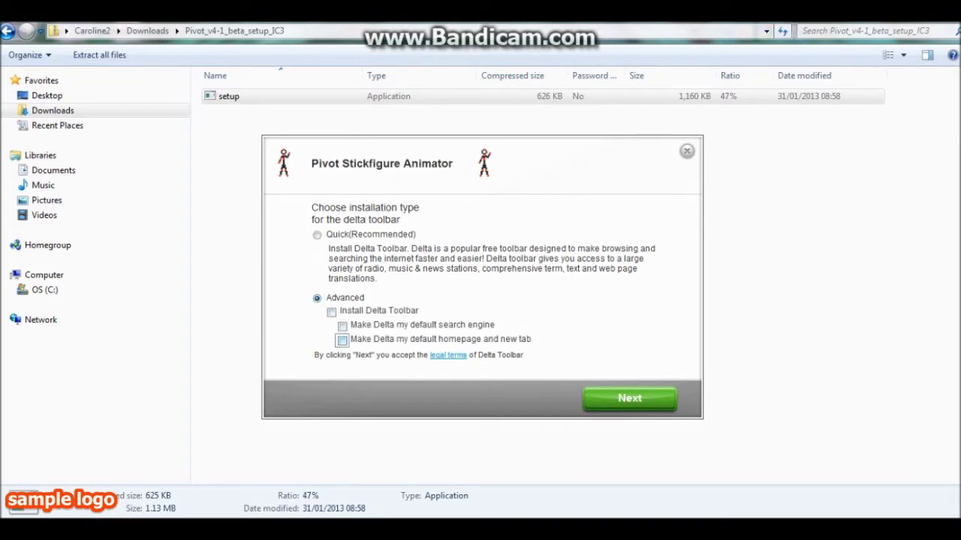
pyautogui.click(629, 399)
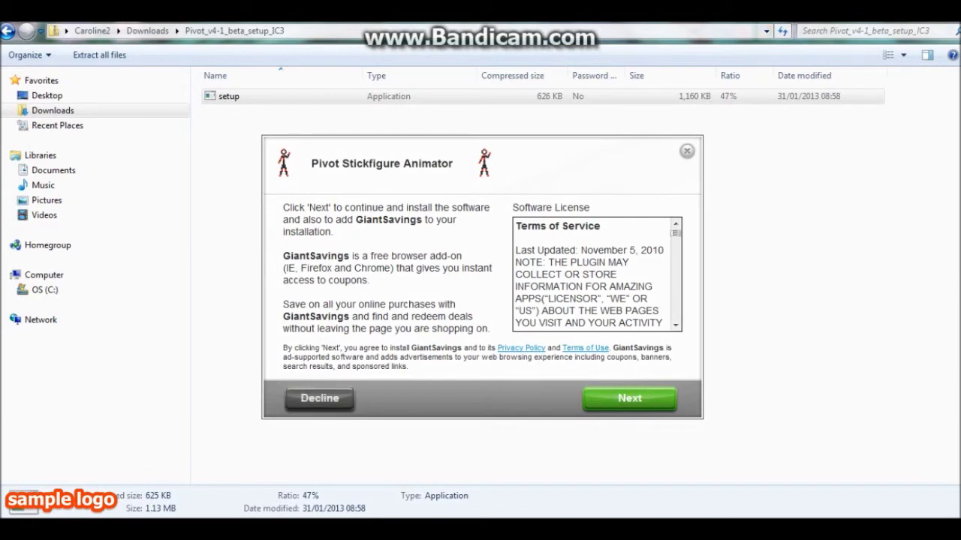
pyautogui.click(320, 398)
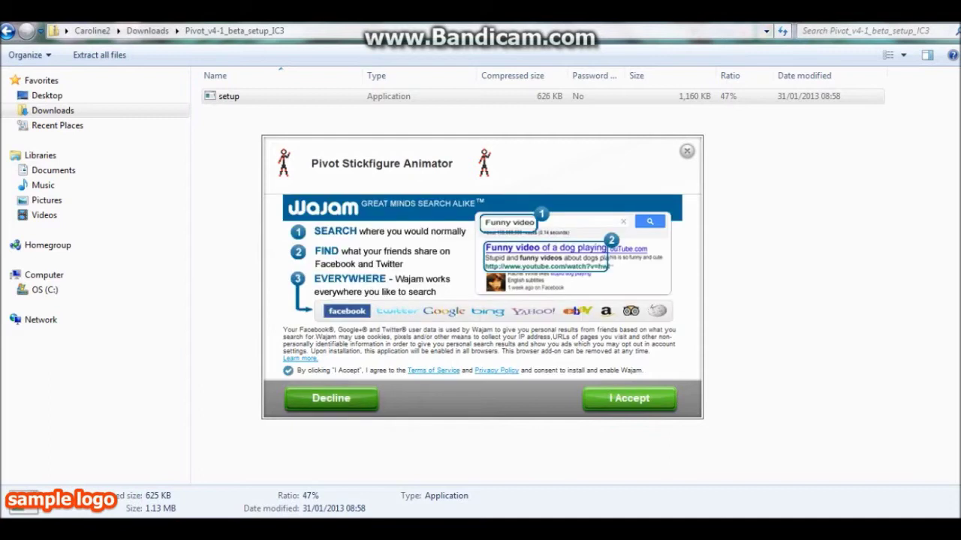
pyautogui.press('Return')
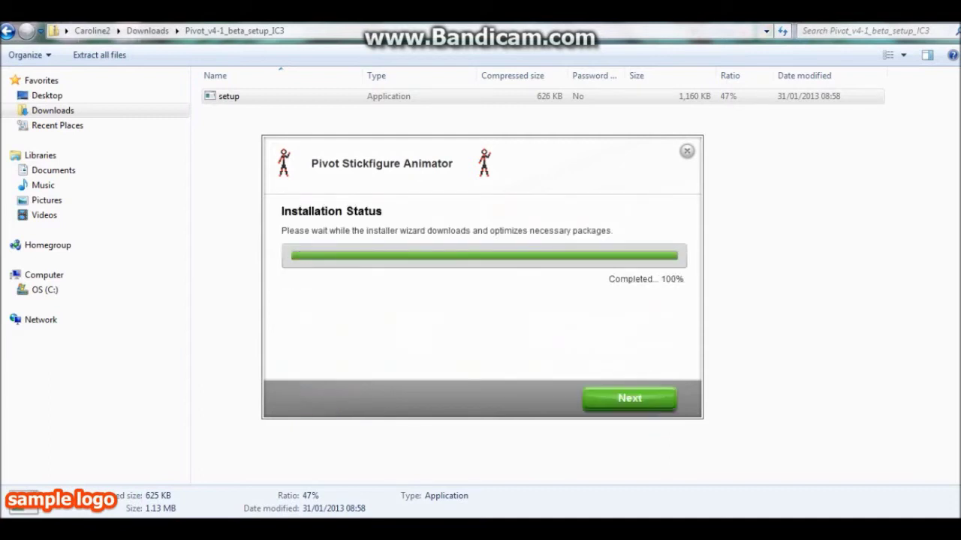
# Finish the installation with the application launching on exit, and choose English as the Pivot Animator language
pyautogui.press('Return')
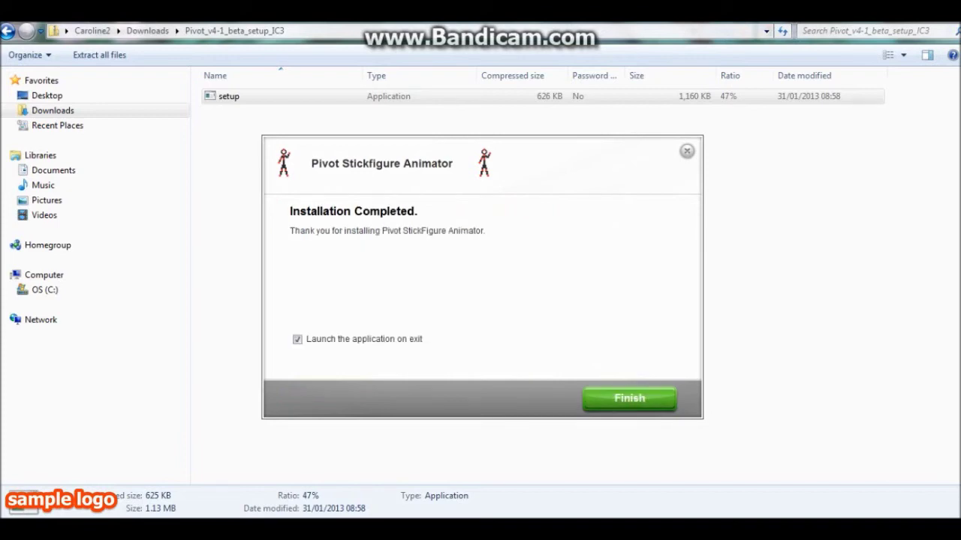
pyautogui.press('Return')
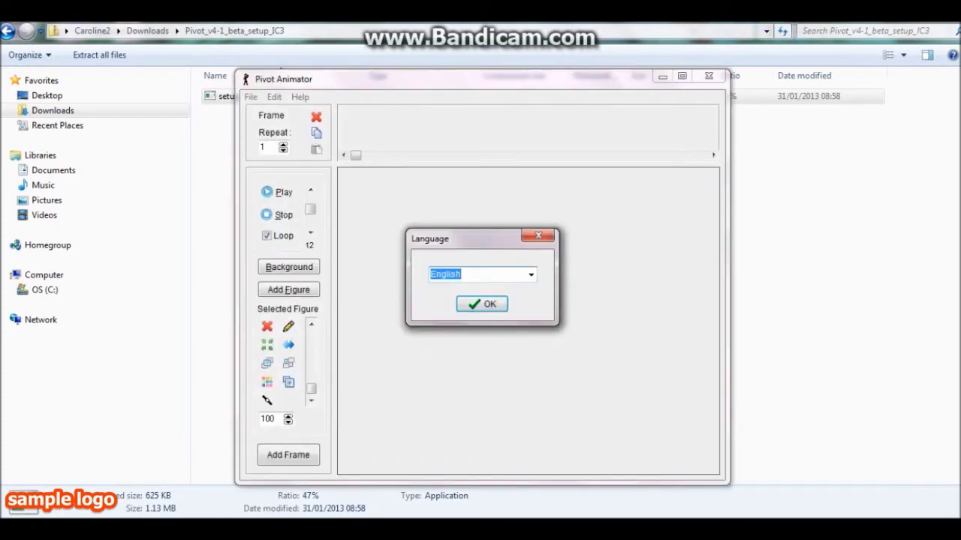
pyautogui.press('Return')
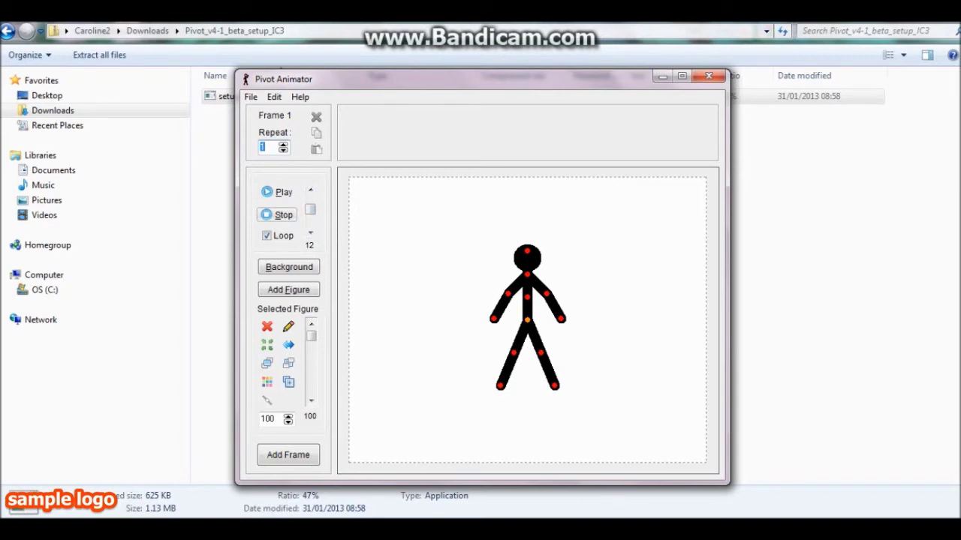
# Add a frame with the stick figure's left-side leg swung outward, and a second frame with that leg moved back near its starting pose
pyautogui.moveTo(500, 386); pyautogui.dragTo(476, 371)
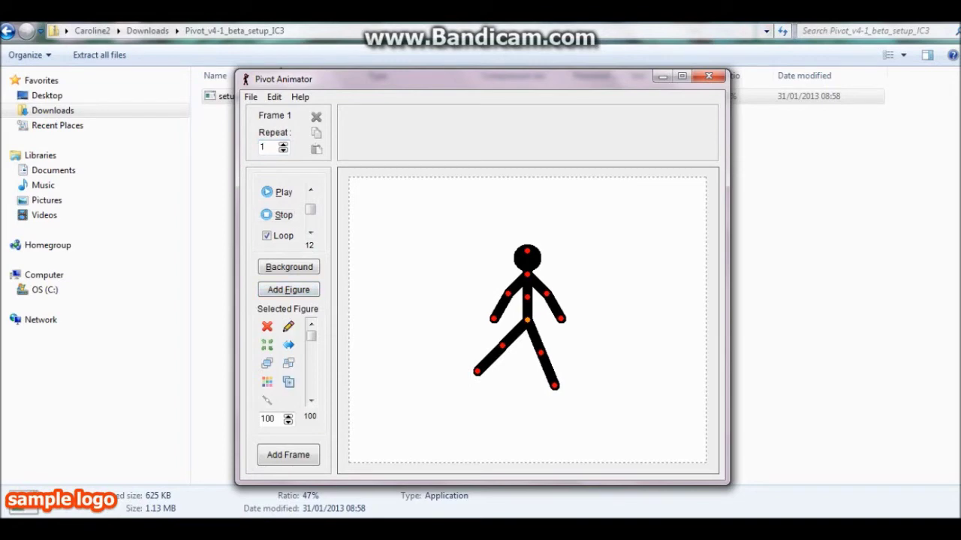
pyautogui.click(288, 455)
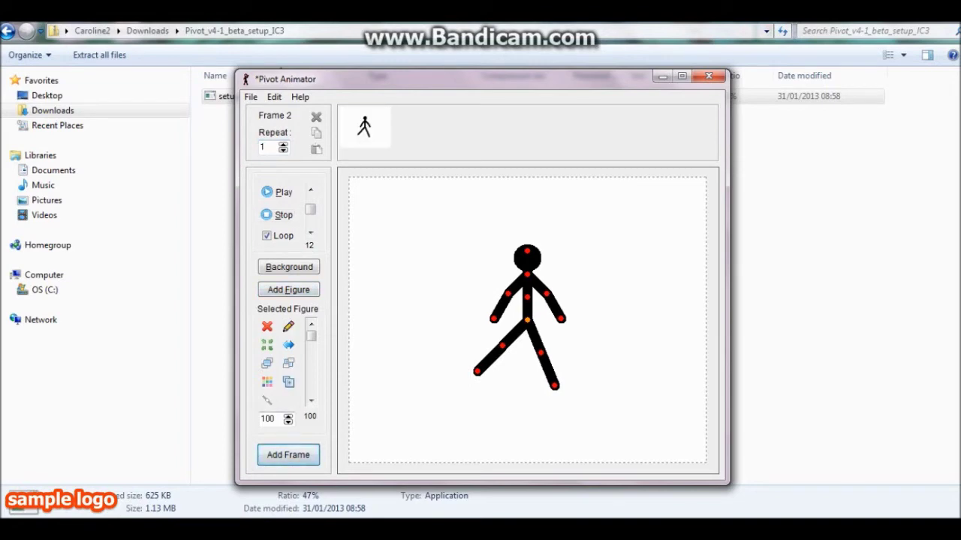
pyautogui.moveTo(476, 372); pyautogui.dragTo(502, 387)
pyautogui.click(288, 455)
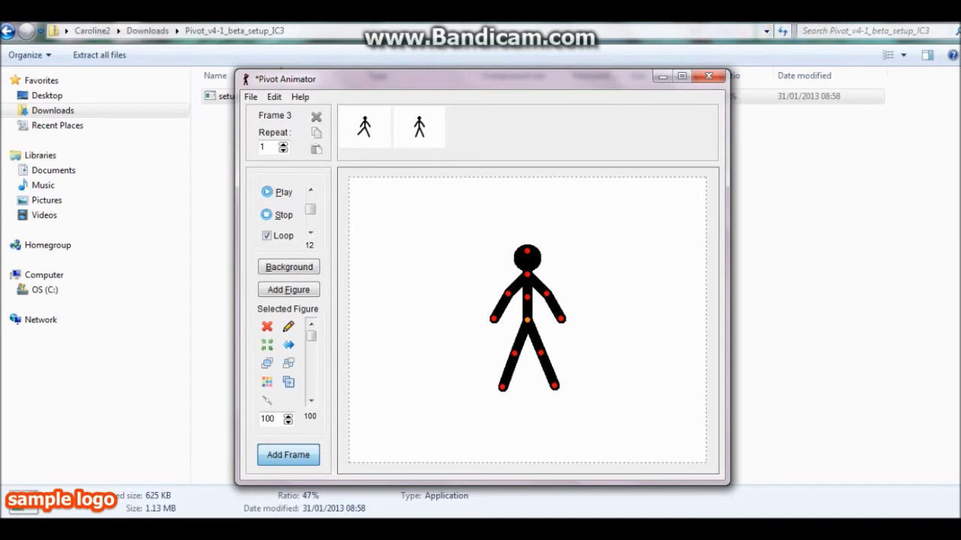
# Add a third frame with the figure's right-side leg kicked outward, and a fourth with its left-side forearm raised slightly
pyautogui.moveTo(554, 386); pyautogui.dragTo(592, 354)
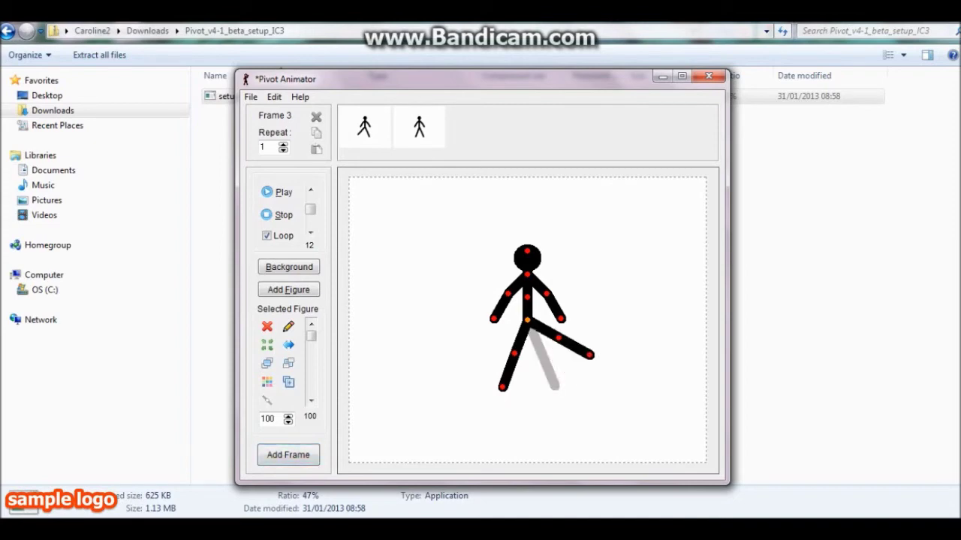
pyautogui.click(289, 455)
pyautogui.moveTo(494, 318); pyautogui.dragTo(483, 308)
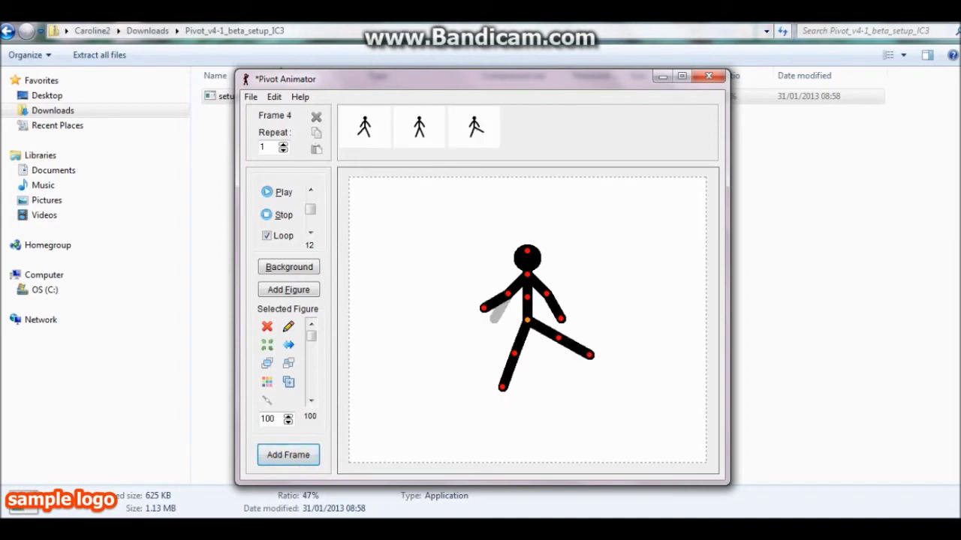
pyautogui.click(289, 455)
# Play the animation, reduce its playback speed to 7, turn off looping, and play it once more
pyautogui.click(279, 192)
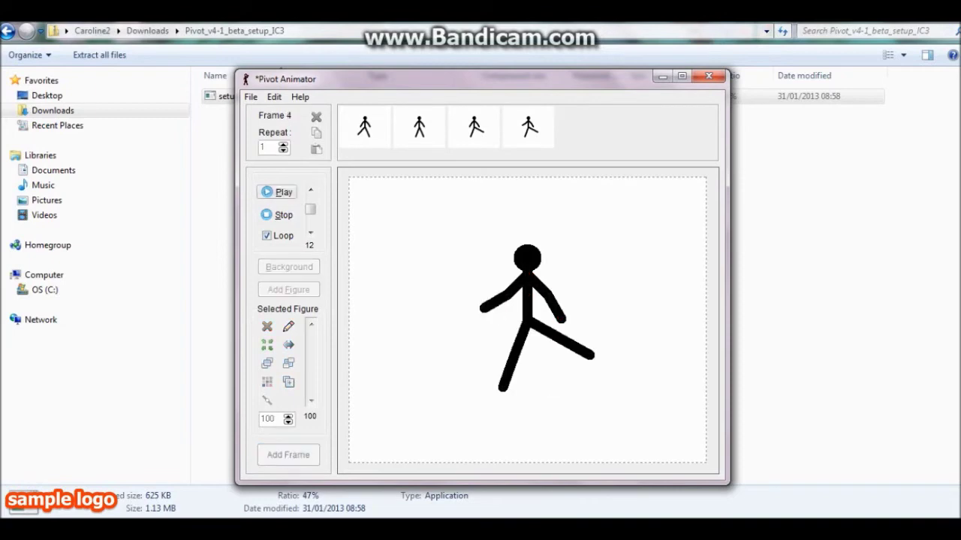
pyautogui.moveTo(310, 210)
pyautogui.mouseDown()
pyautogui.moveTo(310, 221)
pyautogui.moveTo(310, 201)
pyautogui.moveTo(310, 221)
pyautogui.mouseUp()
pyautogui.click(266, 236)
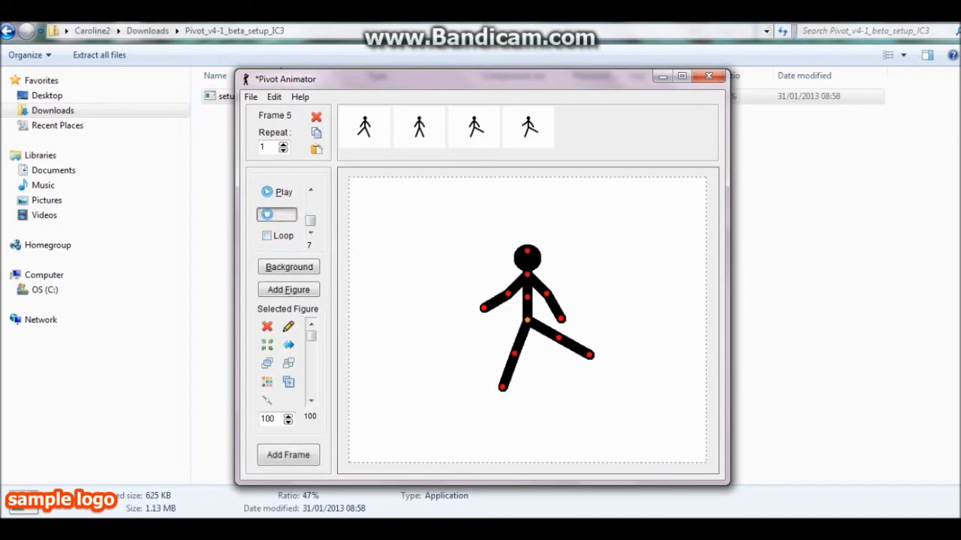
pyautogui.click(278, 192)
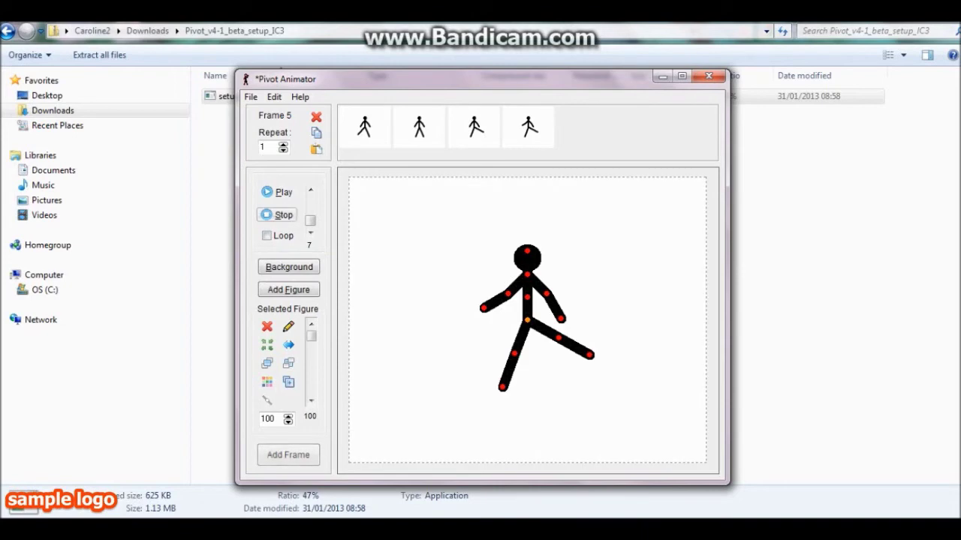
# Try to choose a background for the animation, and maximize the Pivot Animator window
pyautogui.click(288, 267)
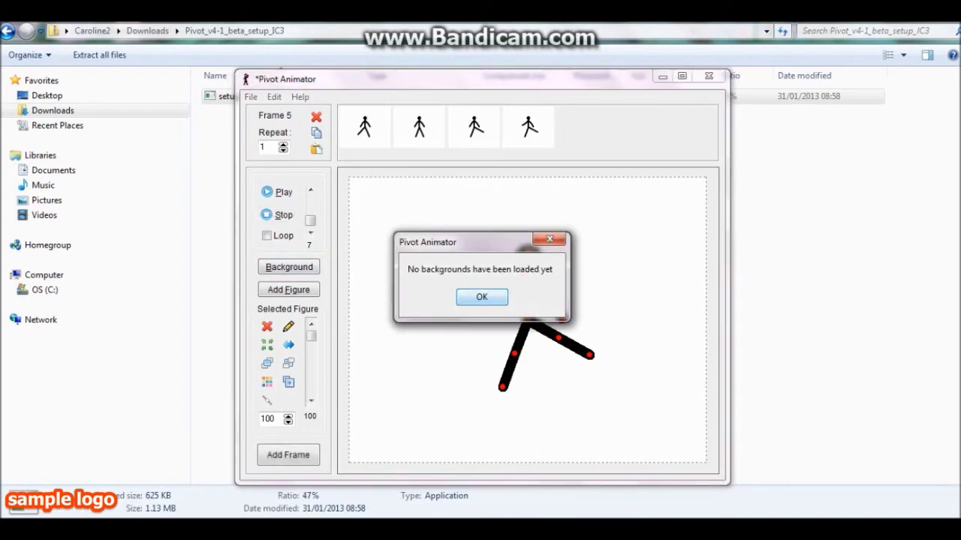
pyautogui.click(480, 298)
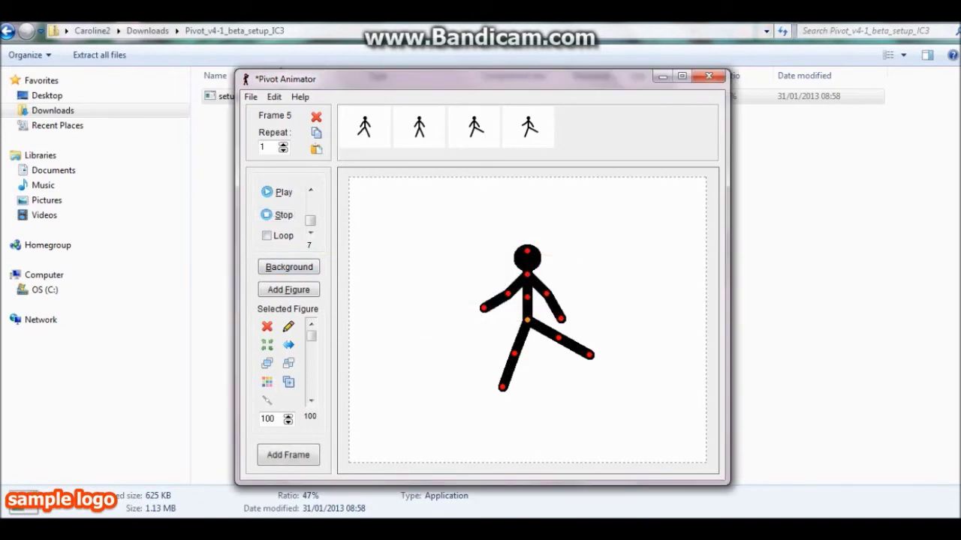
pyautogui.click(682, 76)
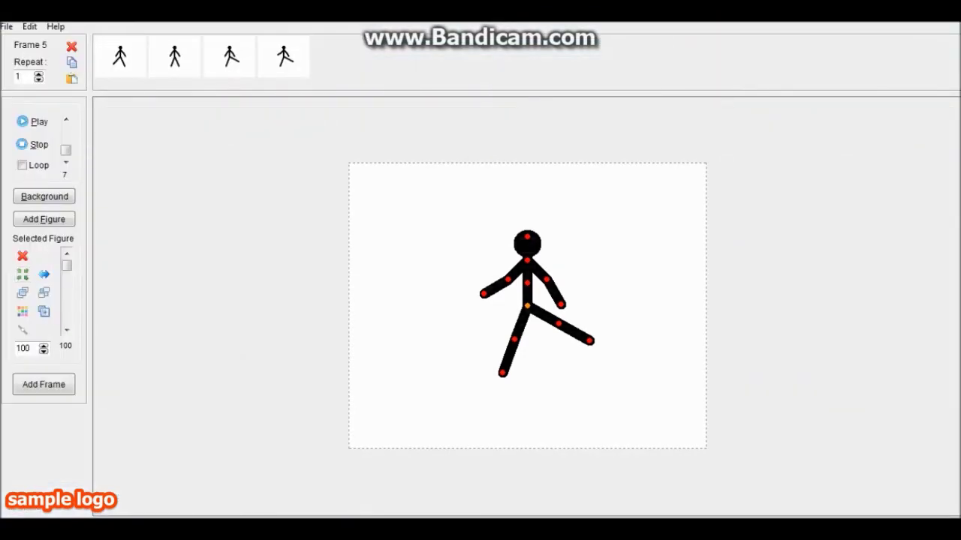
# Add a second stick figure, join it at the hip to the kicking figure, and shift the joined pair slightly right
pyautogui.click(43, 219)
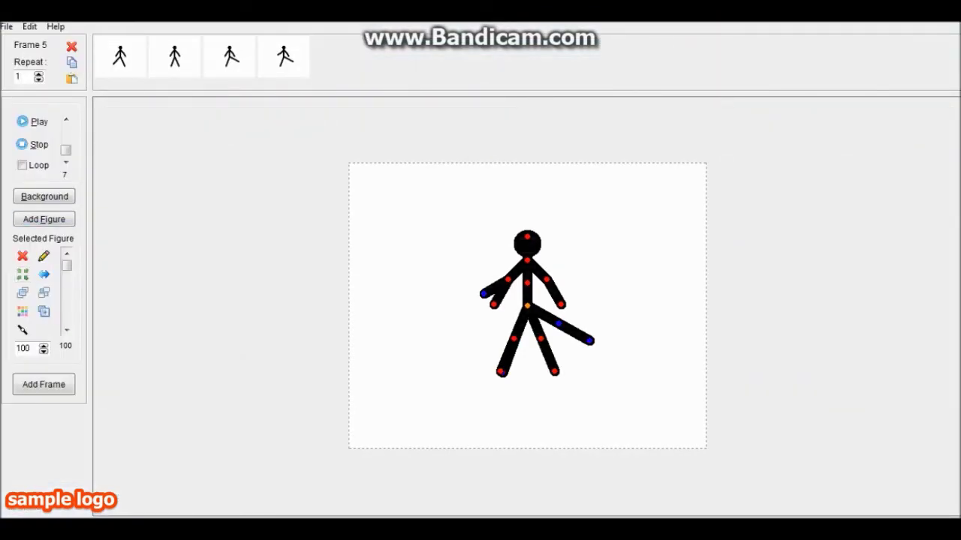
pyautogui.moveTo(528, 307); pyautogui.dragTo(410, 308)
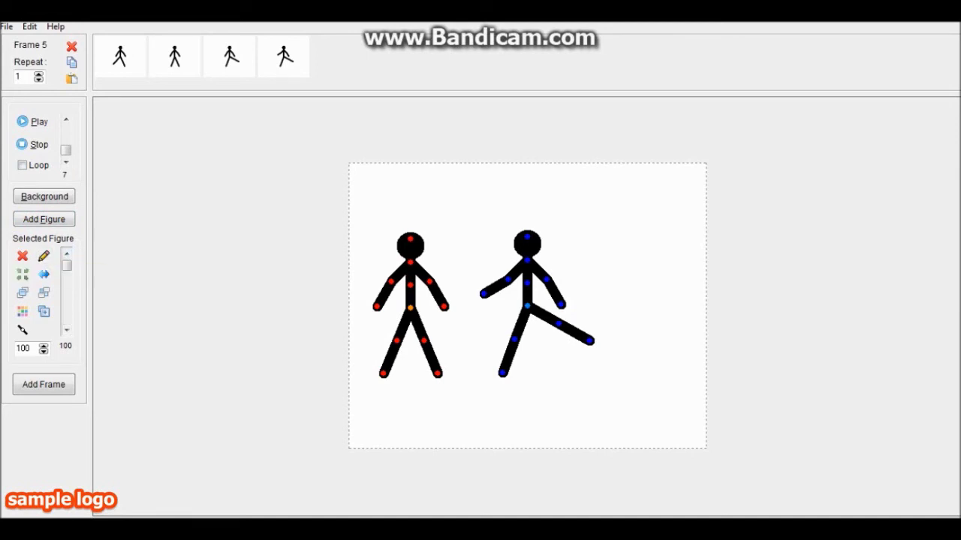
pyautogui.click(22, 330)
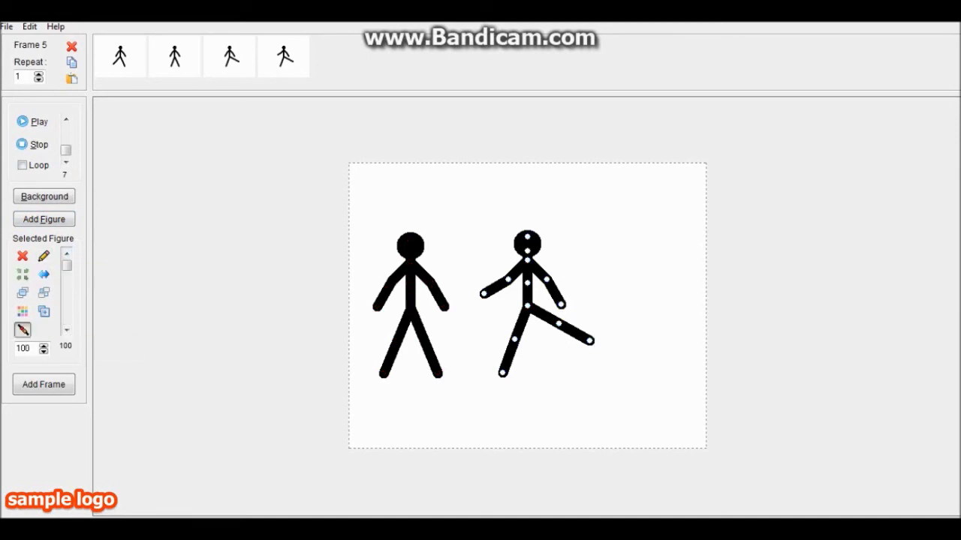
pyautogui.moveTo(527, 306); pyautogui.dragTo(567, 310)
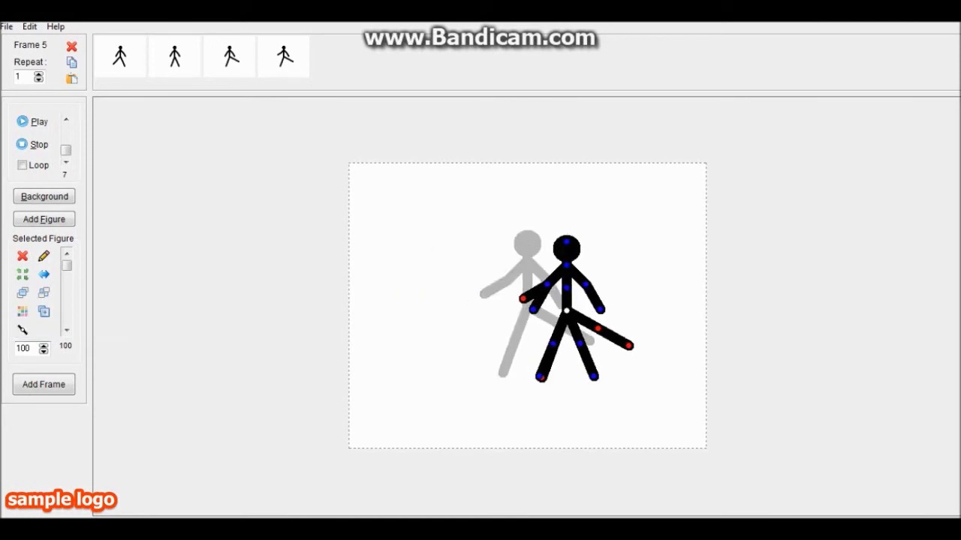
# Duplicate the kicking stick figure twice and recolour the newest copy dark green
pyautogui.click(44, 311)
pyautogui.click(44, 310)
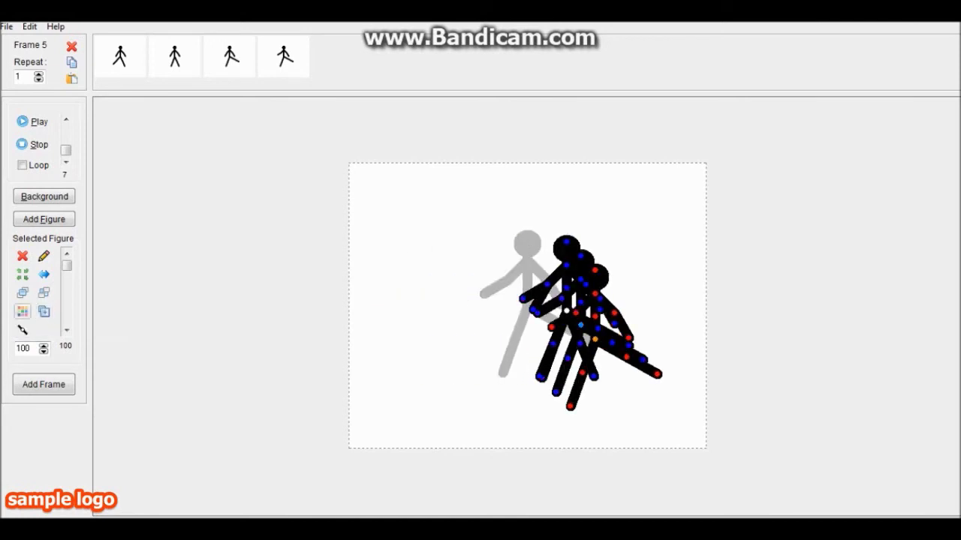
pyautogui.click(21, 311)
pyautogui.click(453, 197)
pyautogui.click(430, 327)
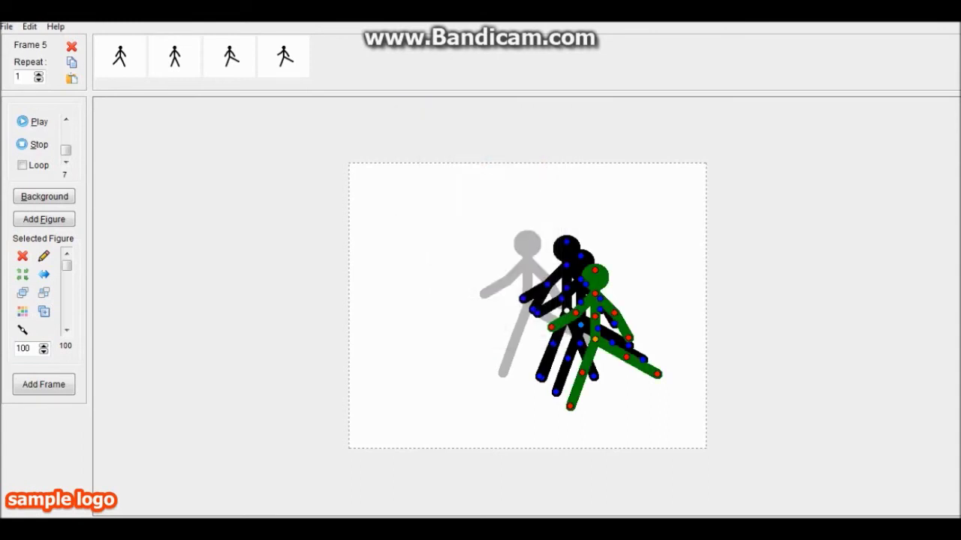
# Move the green figure clear of the others, centre it on the canvas, and delete it
pyautogui.moveTo(596, 340); pyautogui.dragTo(405, 316)
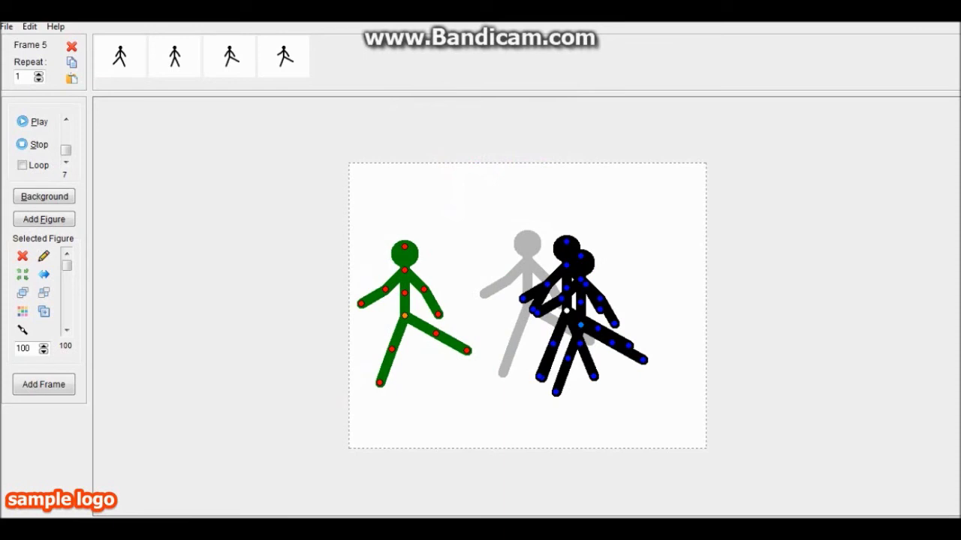
pyautogui.click(22, 273)
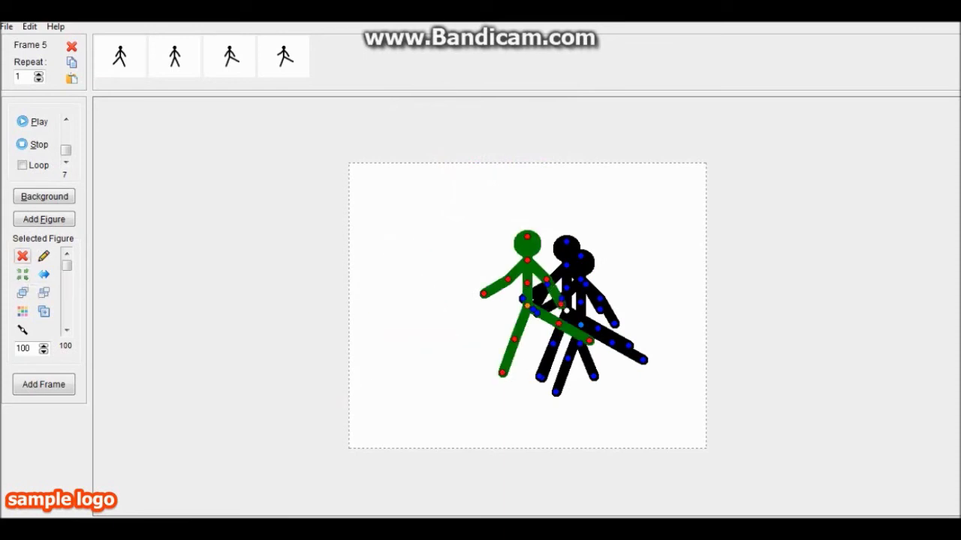
pyautogui.click(22, 256)
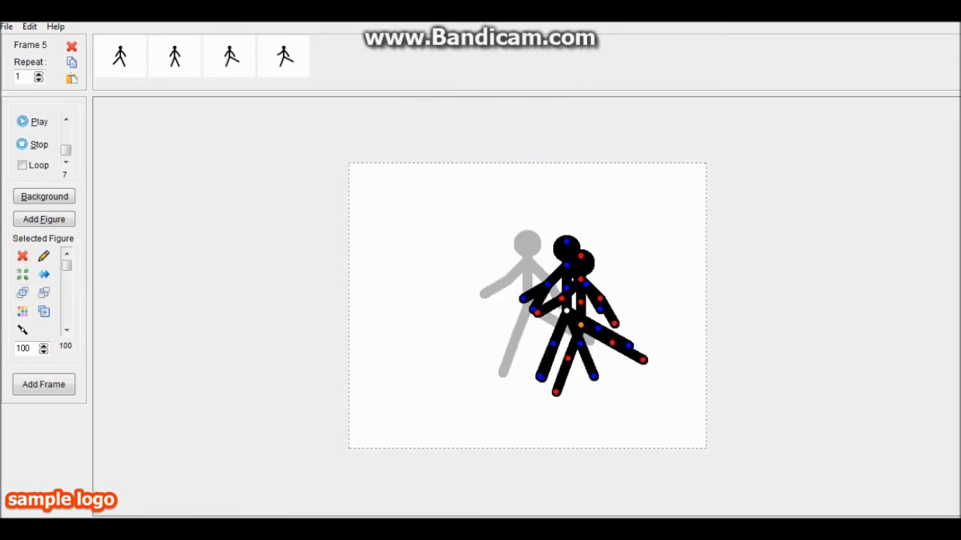
# Move the remaining black duplicate to the left part of the canvas and set its size to 103
pyautogui.moveTo(580, 325); pyautogui.dragTo(419, 322)
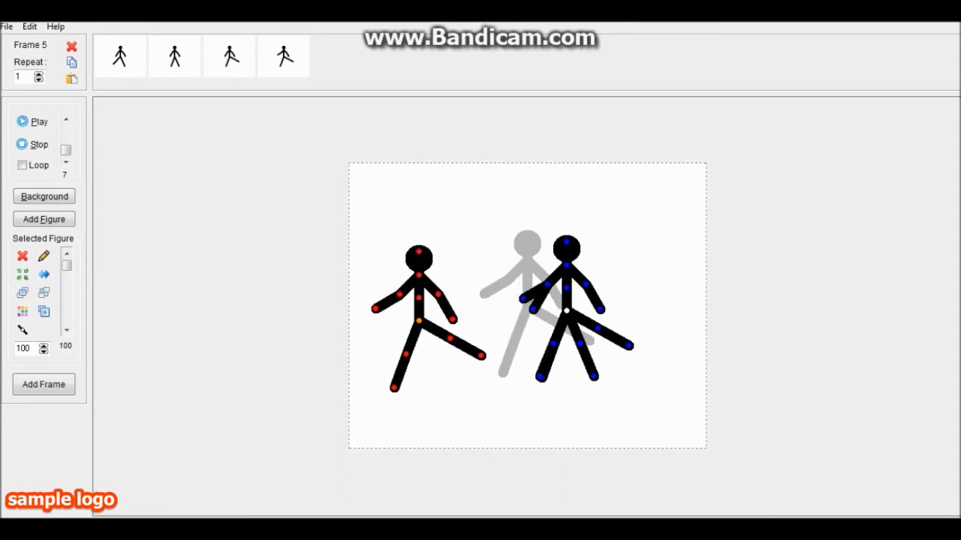
pyautogui.click(43, 345)
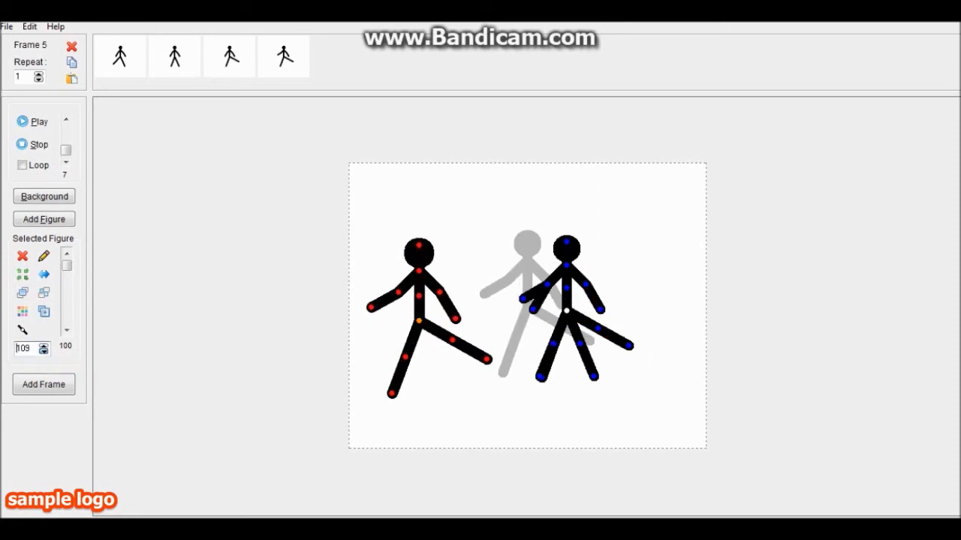
pyautogui.press('Down')
pyautogui.press('Down')
pyautogui.press('Down')
pyautogui.press('Down')
pyautogui.press('Down')
pyautogui.press('Down')
pyautogui.moveTo(66, 266)
pyautogui.mouseDown()
pyautogui.moveTo(67, 320)
pyautogui.moveTo(66, 265)
pyautogui.mouseUp()
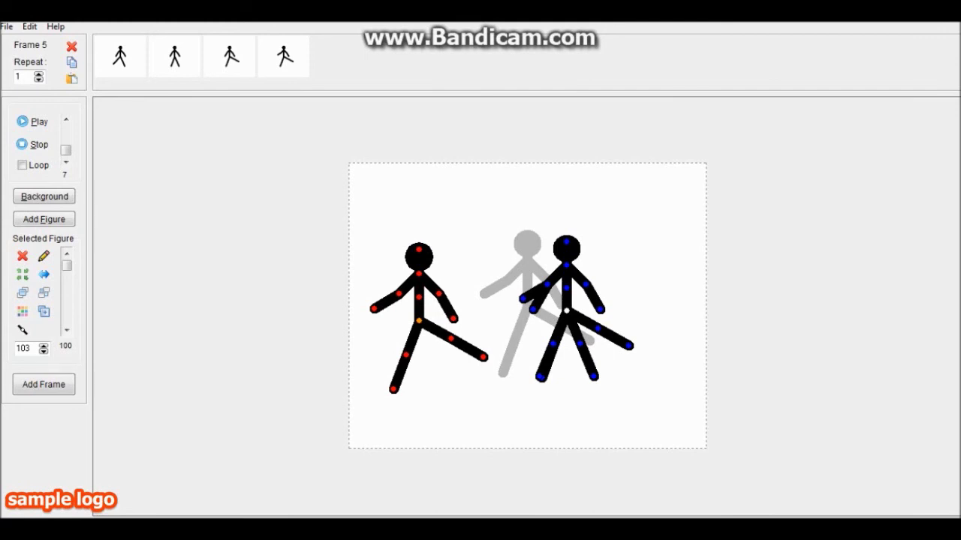
# Open the horse_revenge animation from the animations folder without saving the current project
pyautogui.click(7, 26)
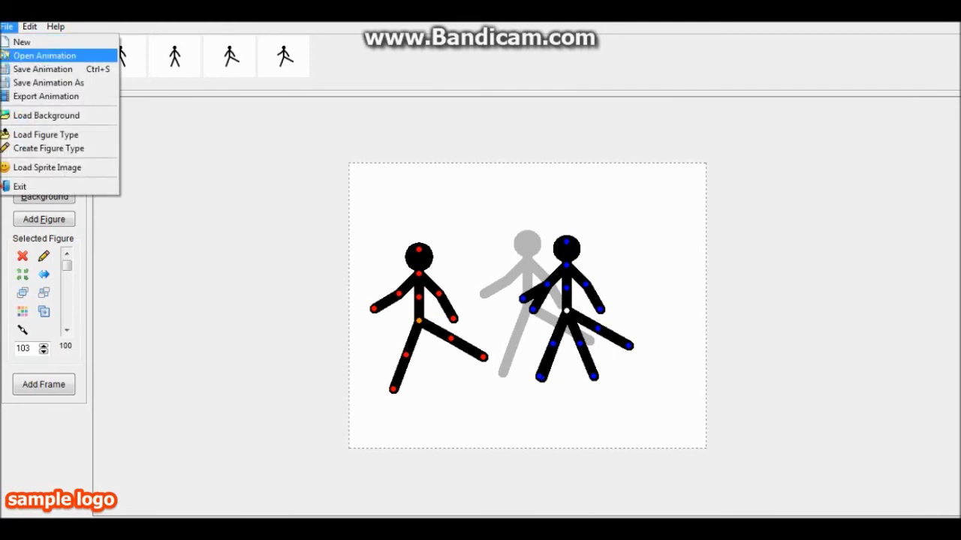
pyautogui.click(37, 56)
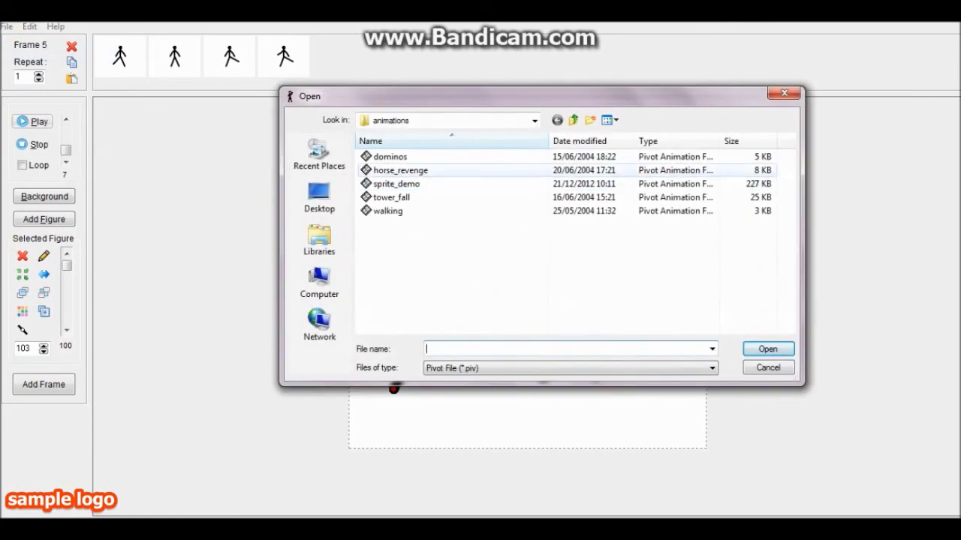
pyautogui.click(400, 171)
pyautogui.press('Return')
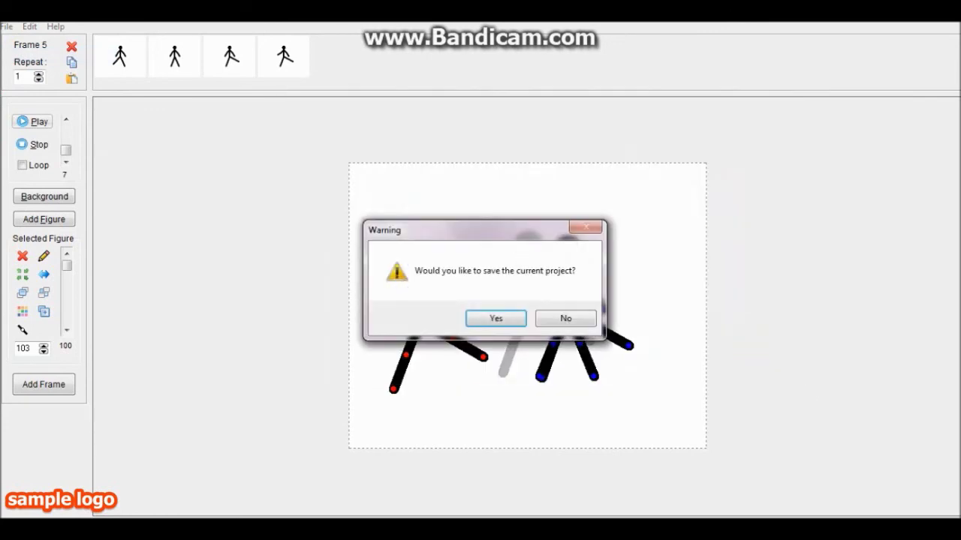
pyautogui.press('Return')
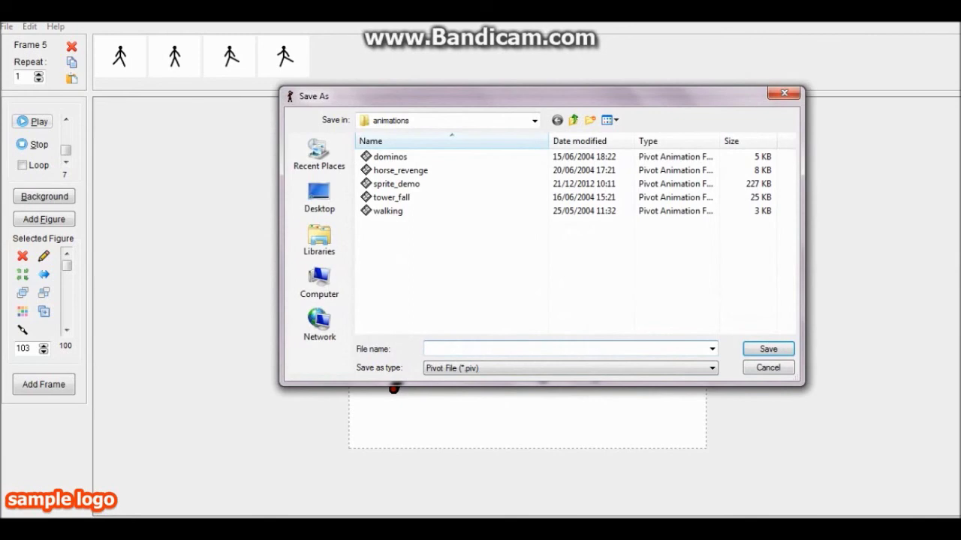
pyautogui.press('Escape')
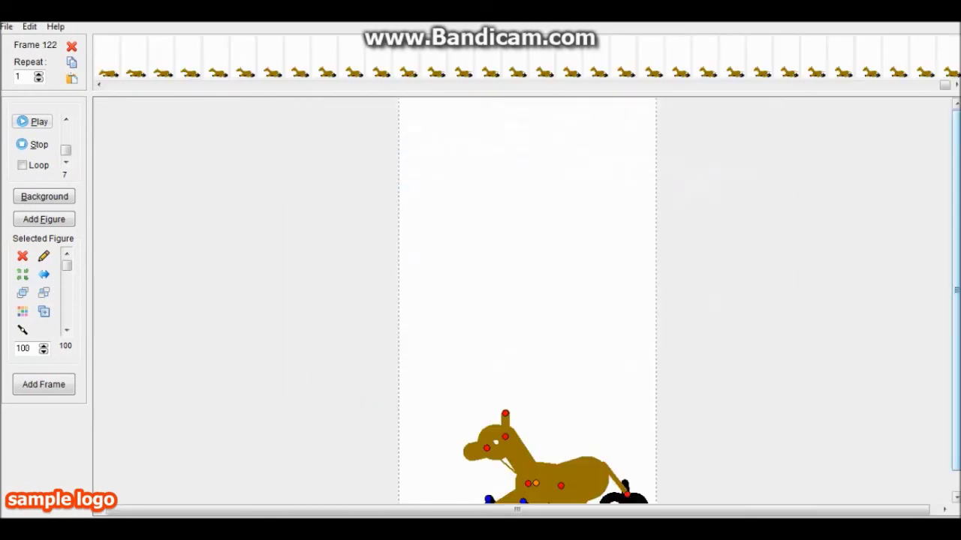
# Play the horse_revenge animation with looping turned on
pyautogui.moveTo(955, 289); pyautogui.dragTo(956, 310)
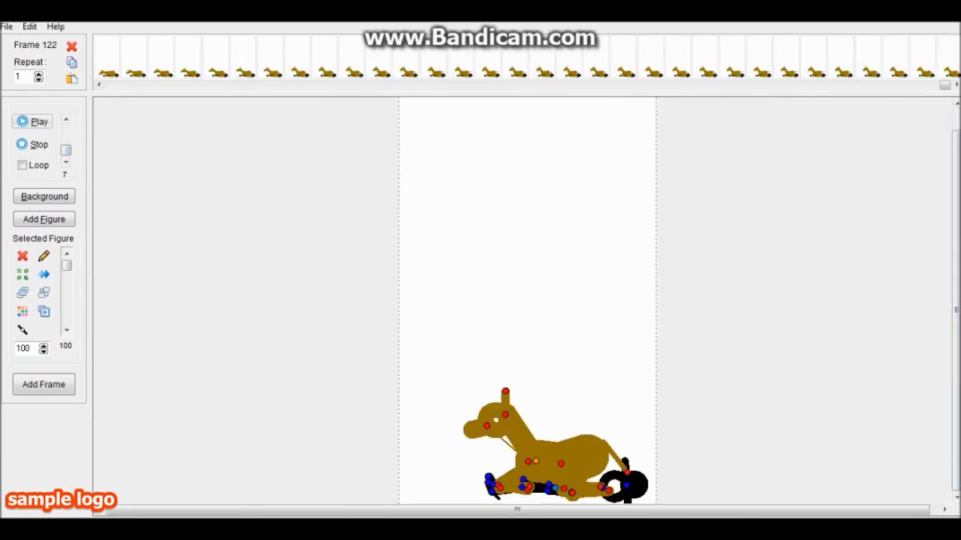
pyautogui.click(33, 122)
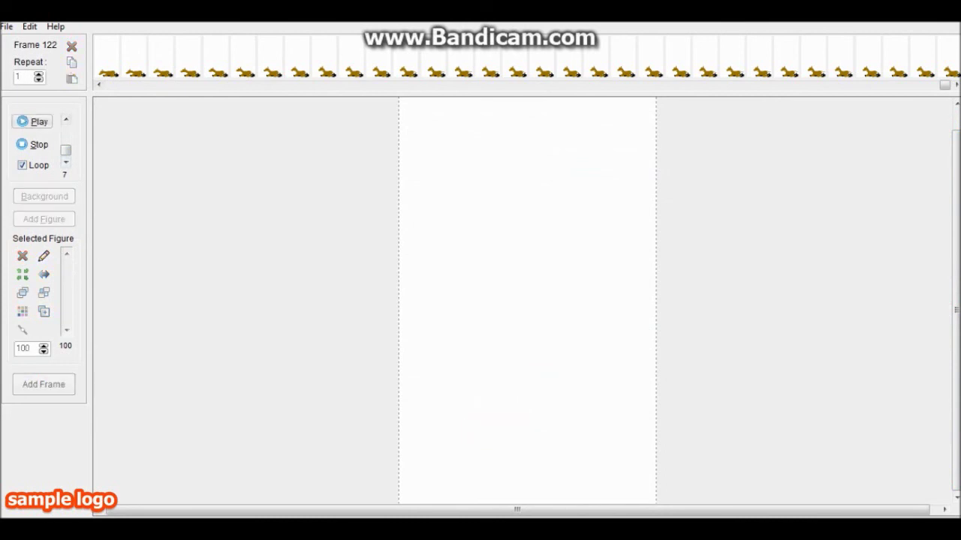